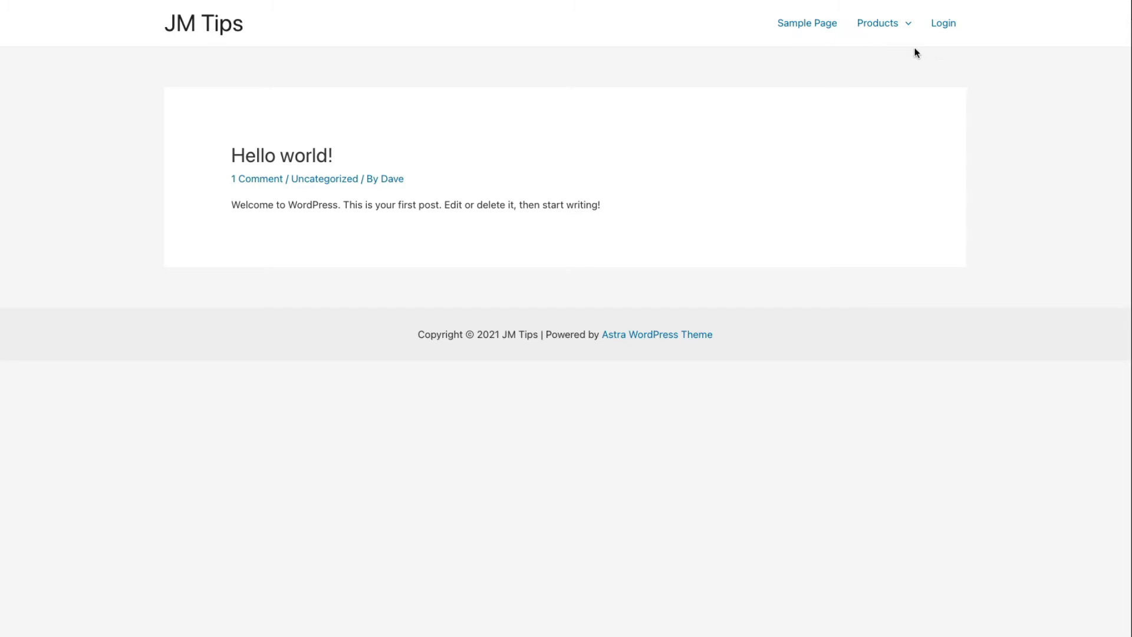
Set the Products page to always be hidden from menus and update the page.
{"action": "mouse_move", "coordinate": [887, 25]}
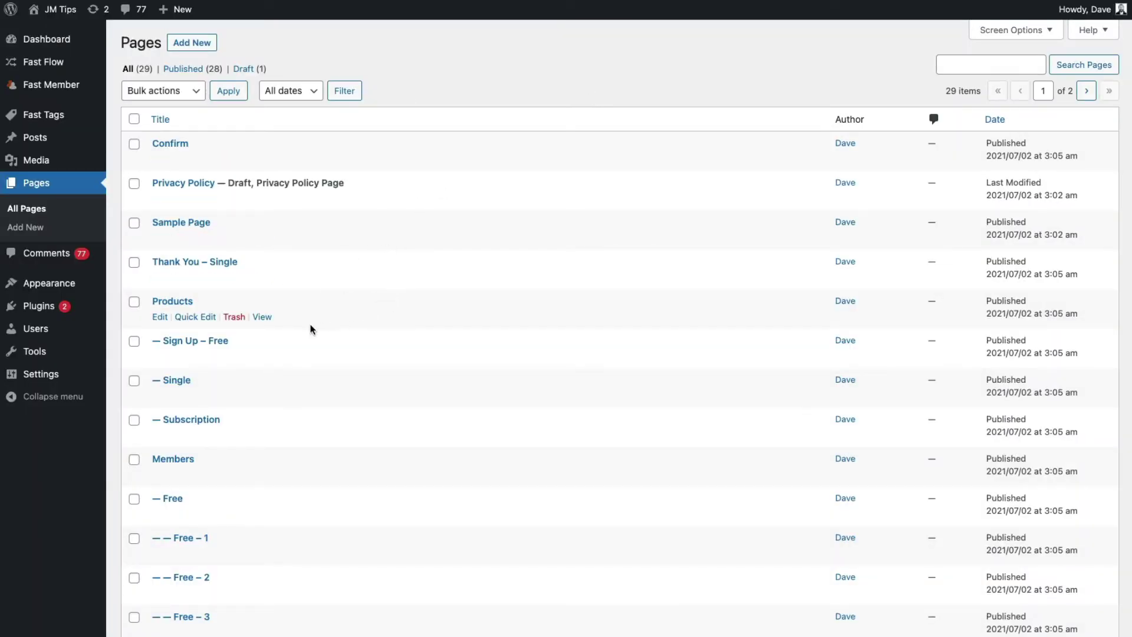
{"action": "left_click", "coordinate": [160, 318]}
{"action": "scroll", "coordinate": [376, 309], "scroll_direction": "down", "scroll_amount": 5}
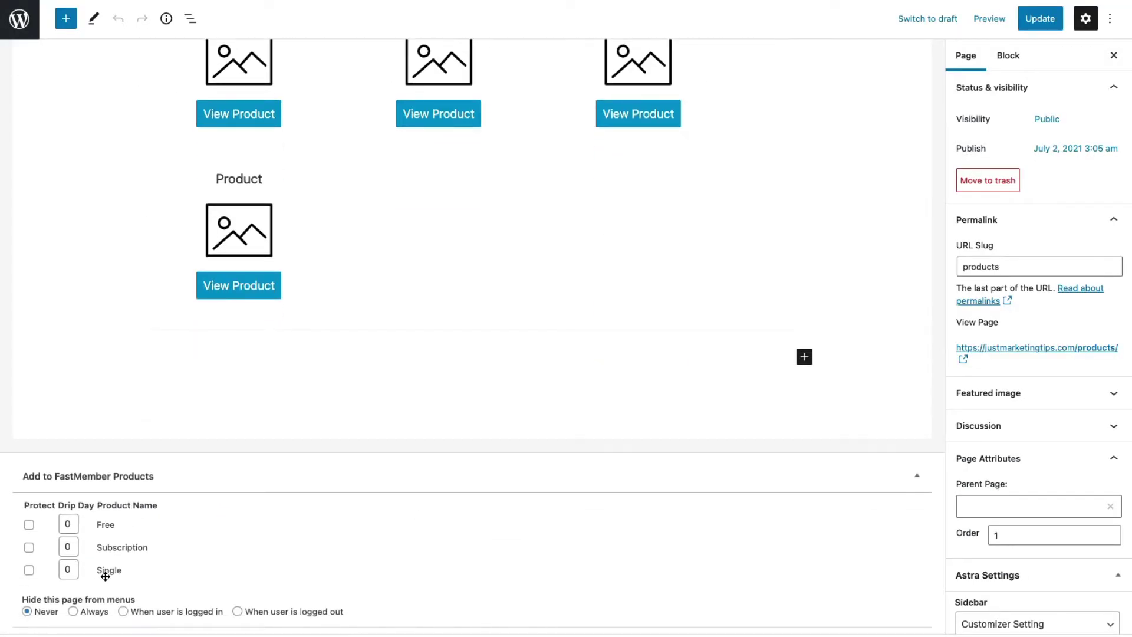
{"action": "left_click", "coordinate": [73, 613]}
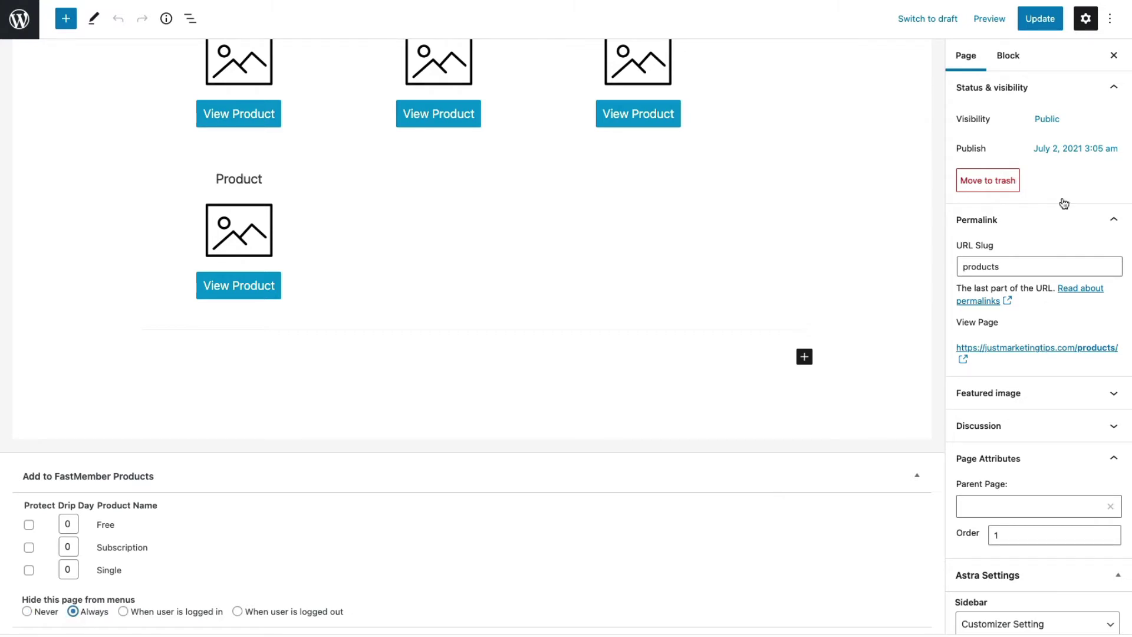
{"action": "left_click", "coordinate": [1038, 18]}
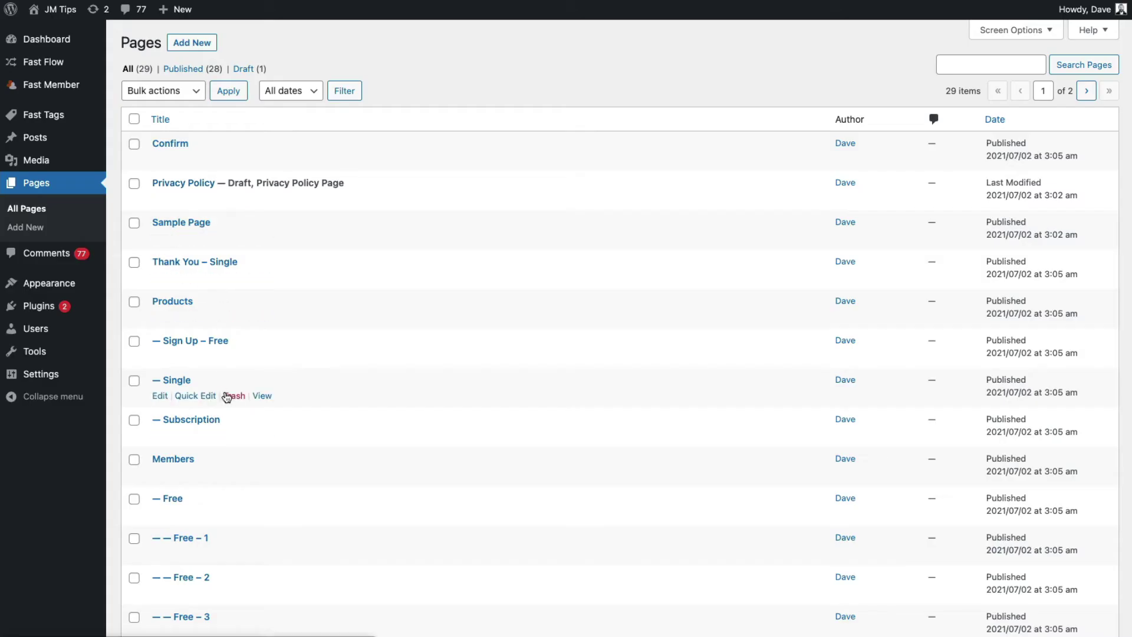
Set the Single product page to always be hidden from menus and update the page.
{"action": "left_click", "coordinate": [156, 398]}
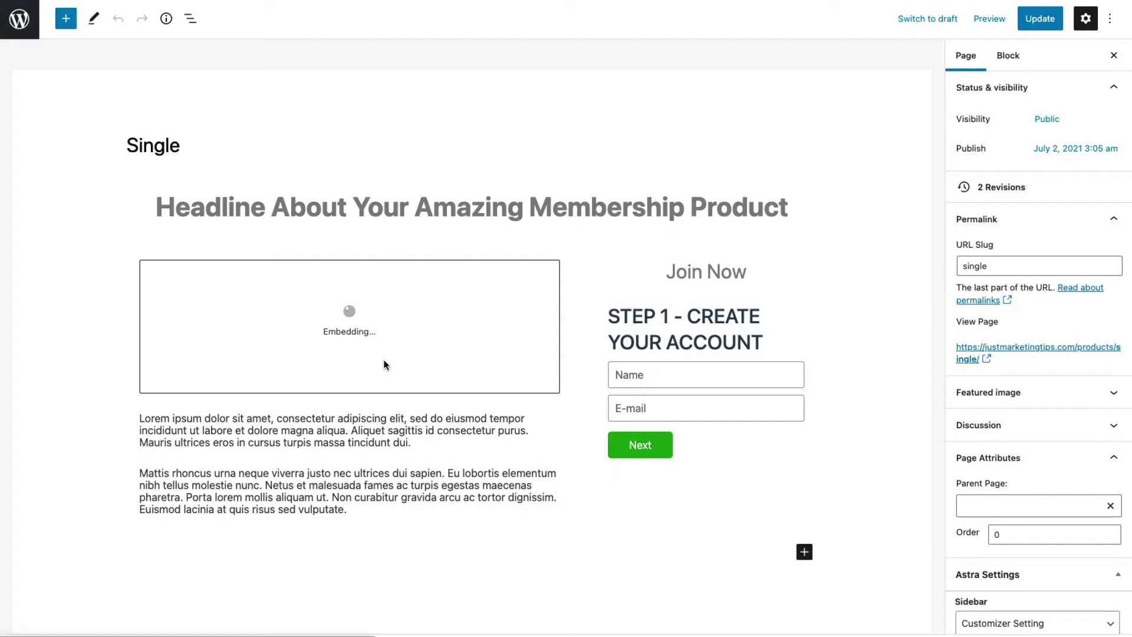
{"action": "scroll", "coordinate": [365, 366], "scroll_direction": "down", "scroll_amount": 5}
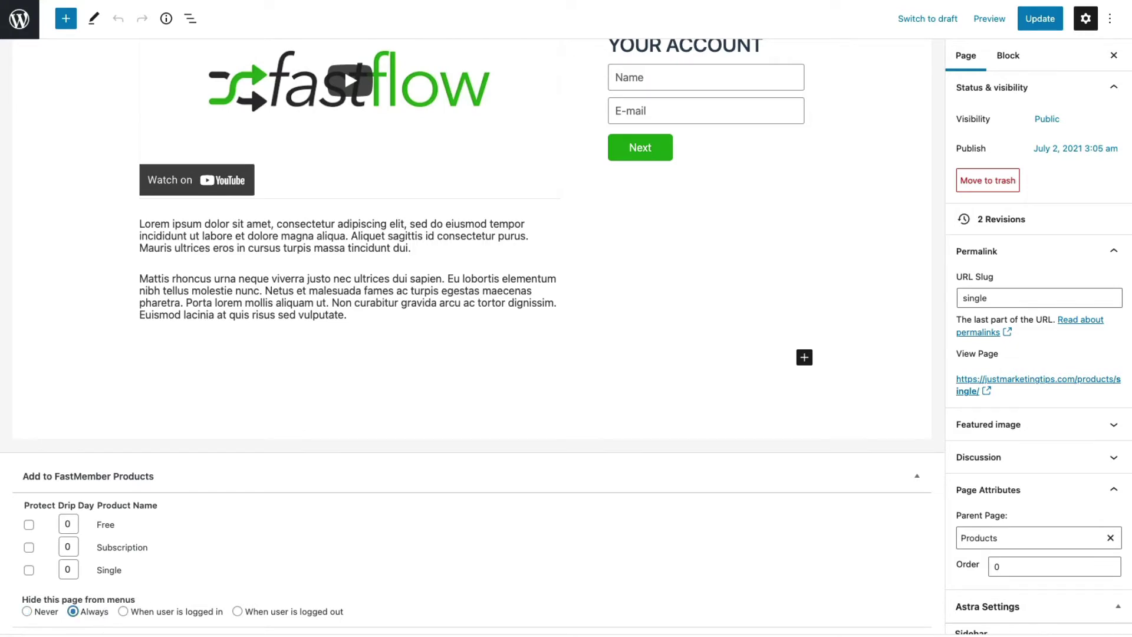
{"action": "left_click", "coordinate": [1040, 18]}
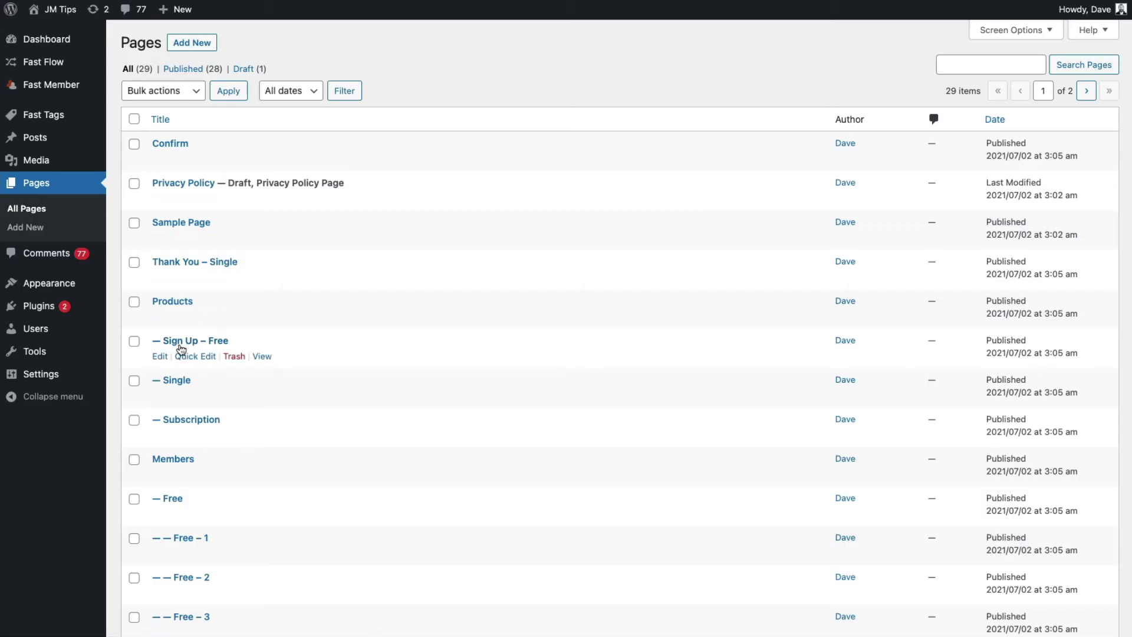
Disable the title and primary header on the Sign Up – Free page and update it.
{"action": "left_click", "coordinate": [189, 341]}
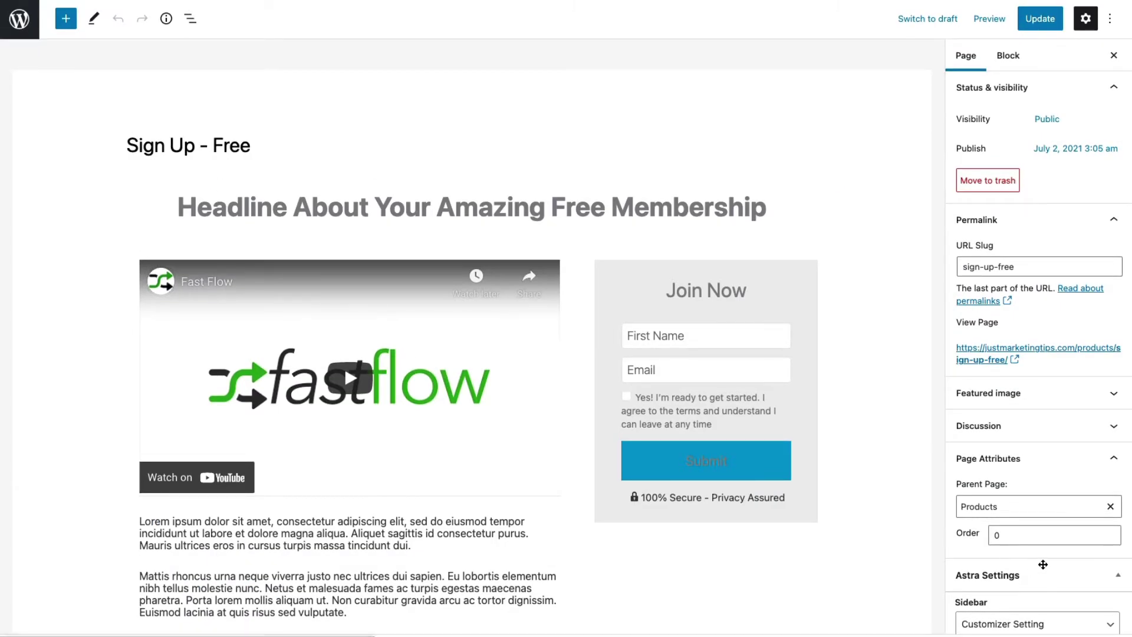
{"action": "scroll", "coordinate": [1041, 551], "scroll_direction": "down", "scroll_amount": 4}
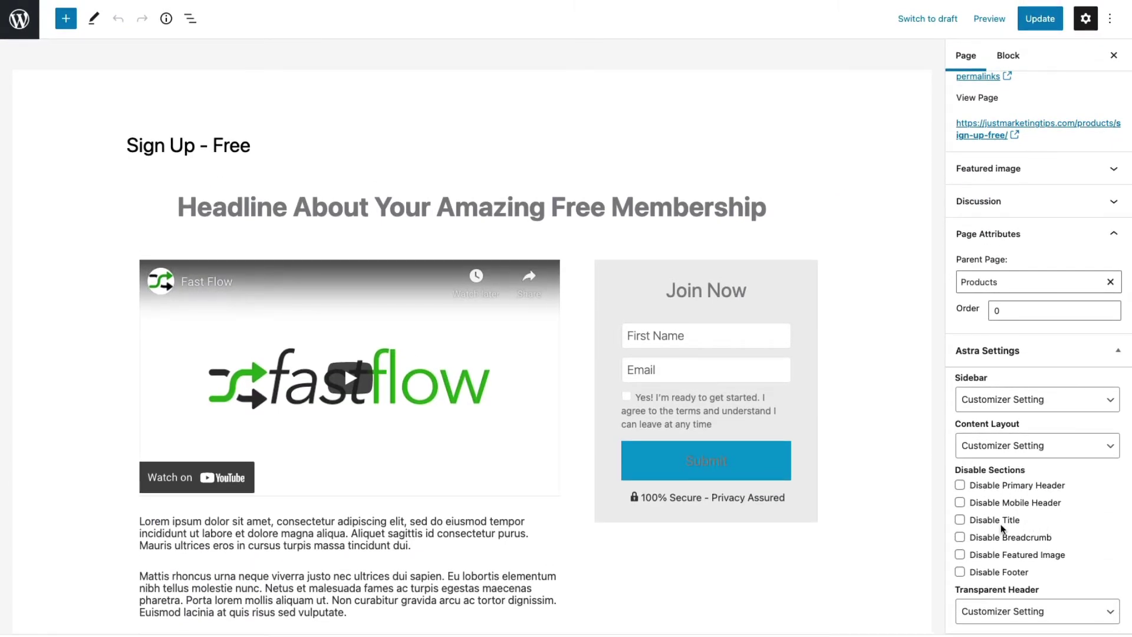
{"action": "left_click", "coordinate": [1002, 521]}
{"action": "left_click", "coordinate": [1001, 492]}
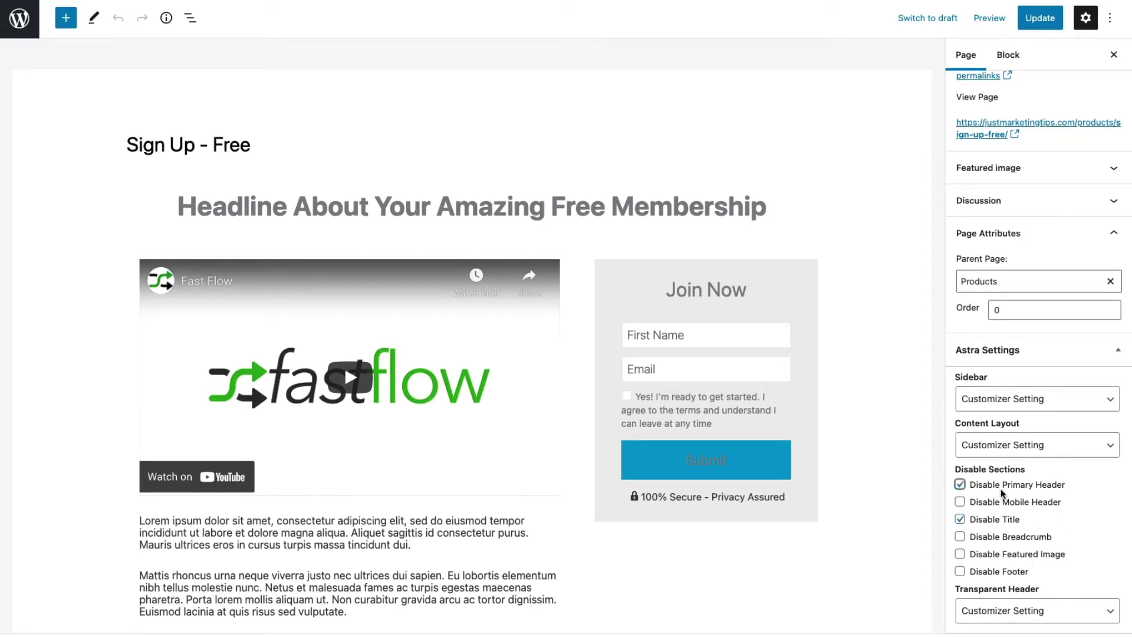
{"action": "left_click", "coordinate": [1036, 19]}
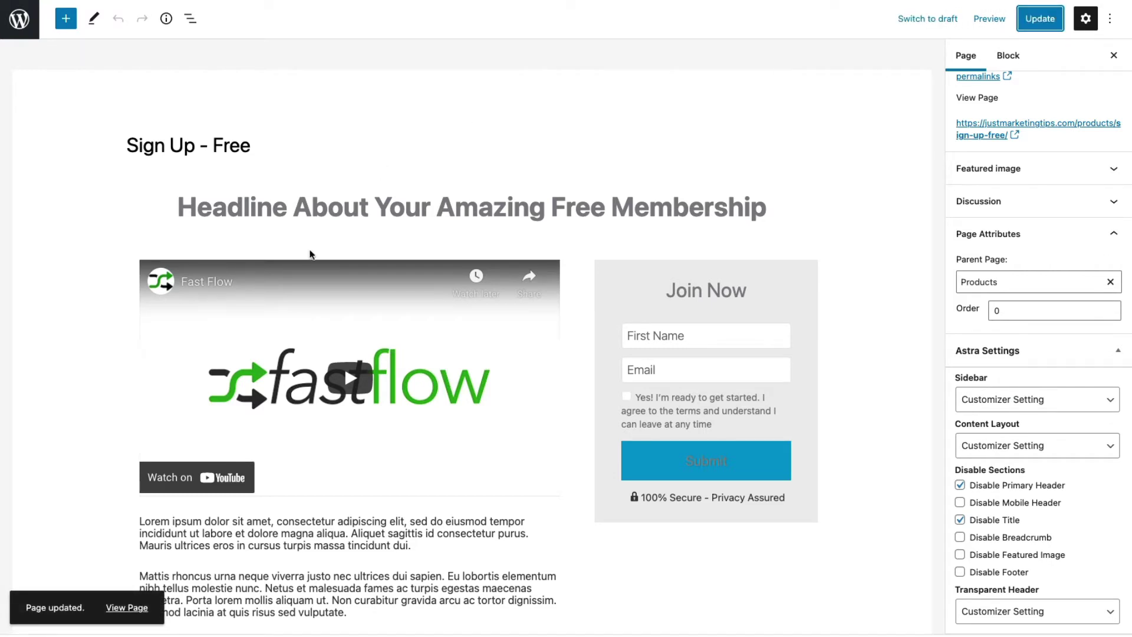
View the Sign Up – Free page in an InPrivate window and submit its form with a first name, email and accepted terms.
{"action": "right_click", "coordinate": [127, 610]}
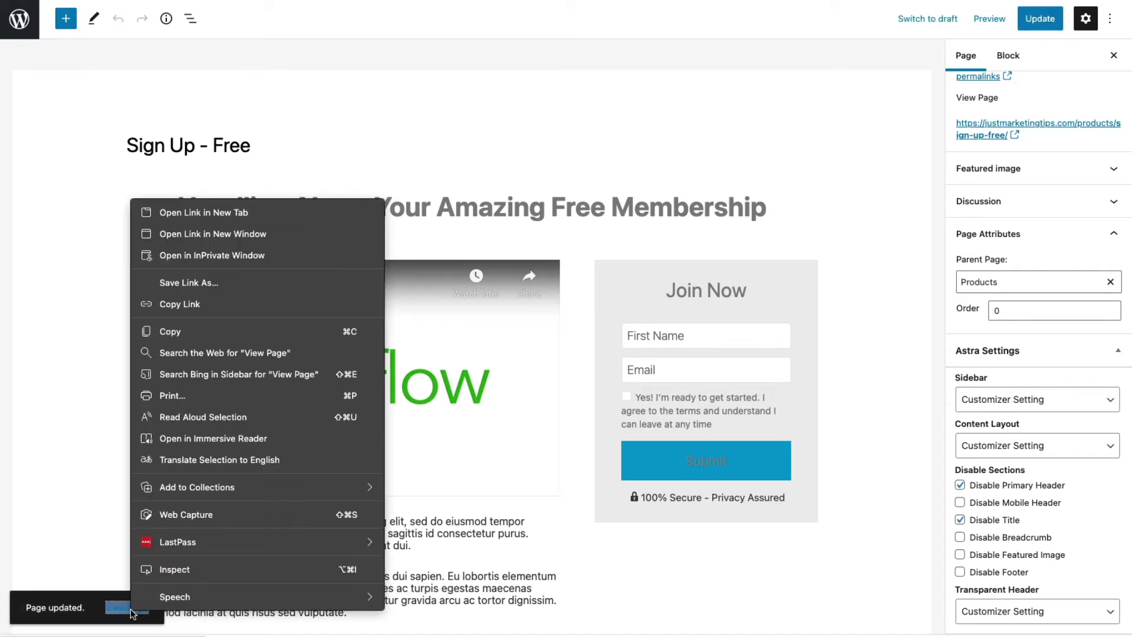
{"action": "left_click", "coordinate": [224, 256]}
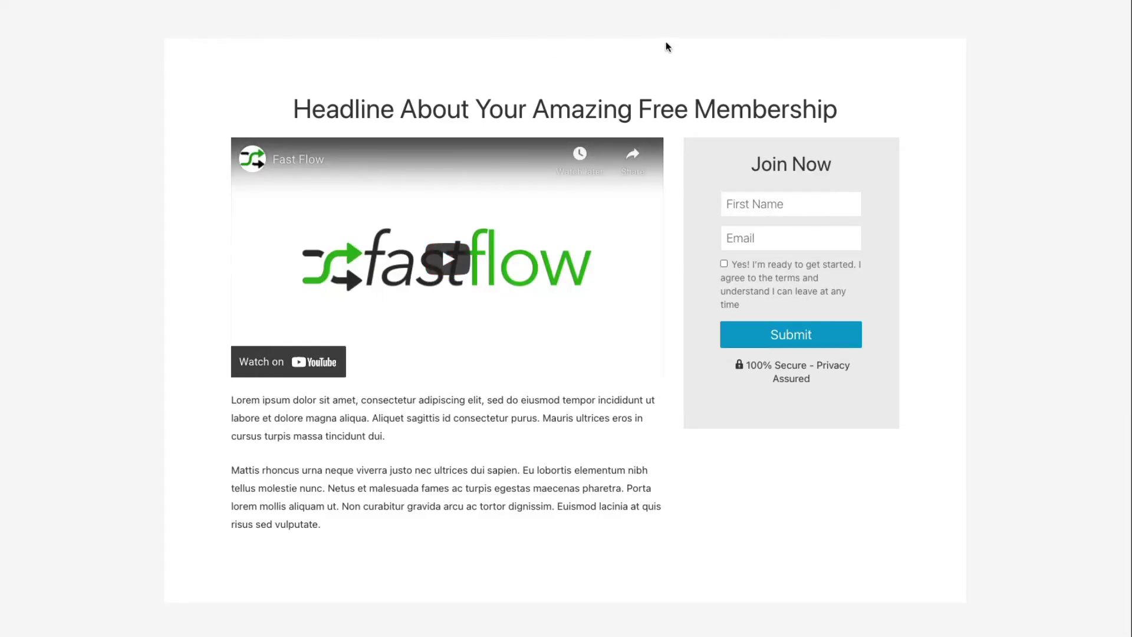
{"action": "scroll", "coordinate": [942, 272], "scroll_direction": "down", "scroll_amount": 1}
{"action": "scroll", "coordinate": [943, 256], "scroll_direction": "up", "scroll_amount": 2}
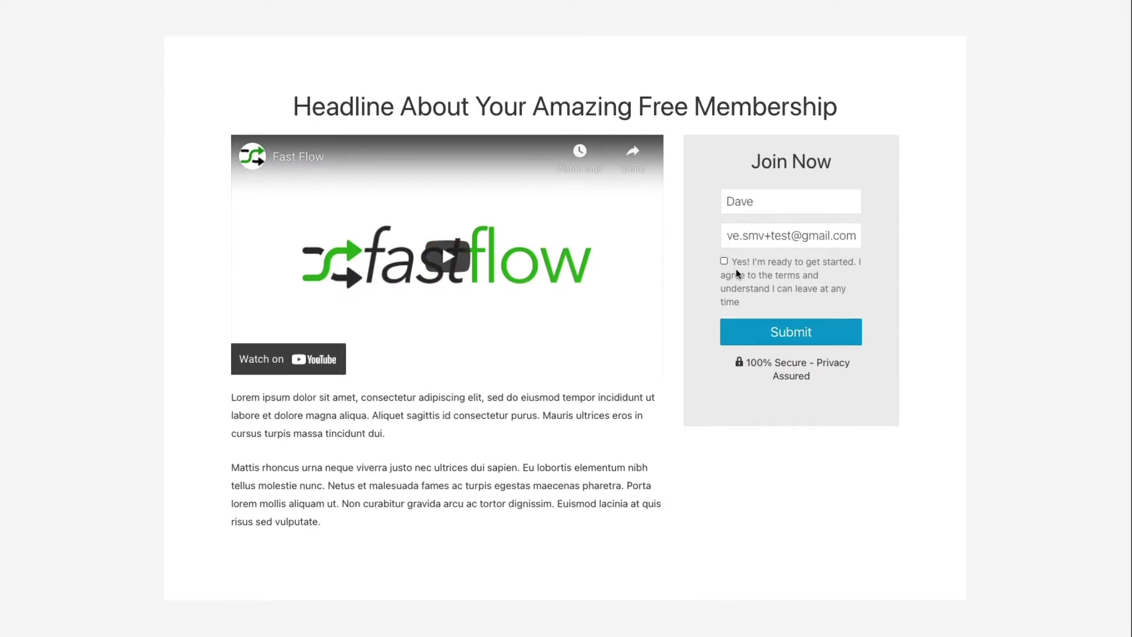
{"action": "left_click", "coordinate": [726, 265]}
{"action": "scroll", "coordinate": [728, 265], "scroll_direction": "down", "scroll_amount": 1}
{"action": "left_click", "coordinate": [784, 327]}
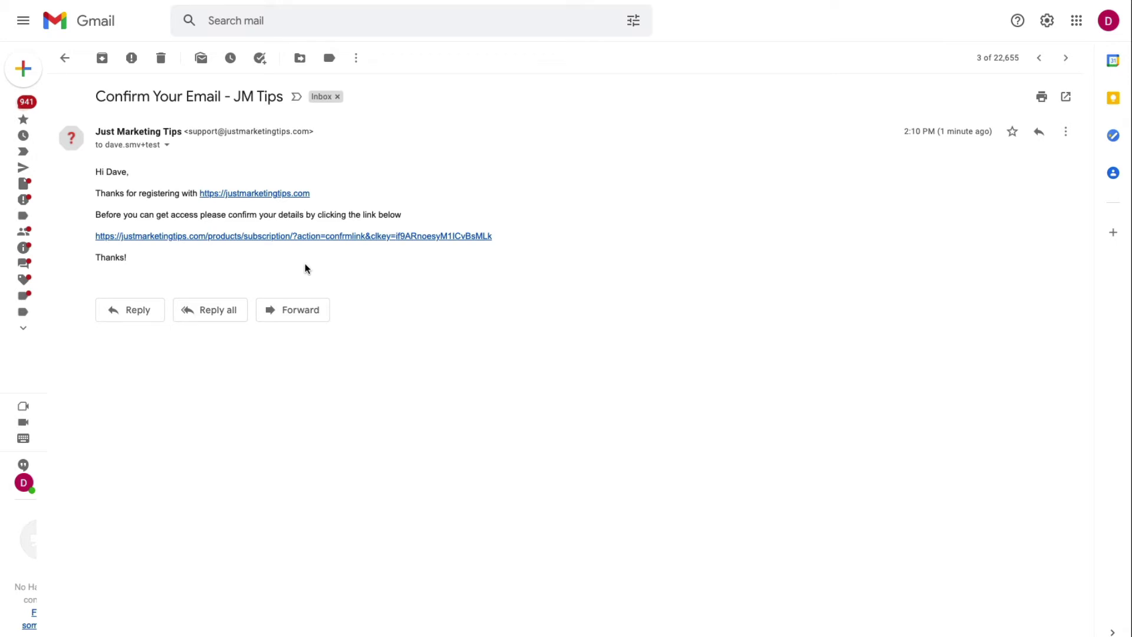
In Gmail, open the confirmation link from the Confirm Your Email message in an InPrivate window and check the site's navigation items.
{"action": "right_click", "coordinate": [276, 237]}
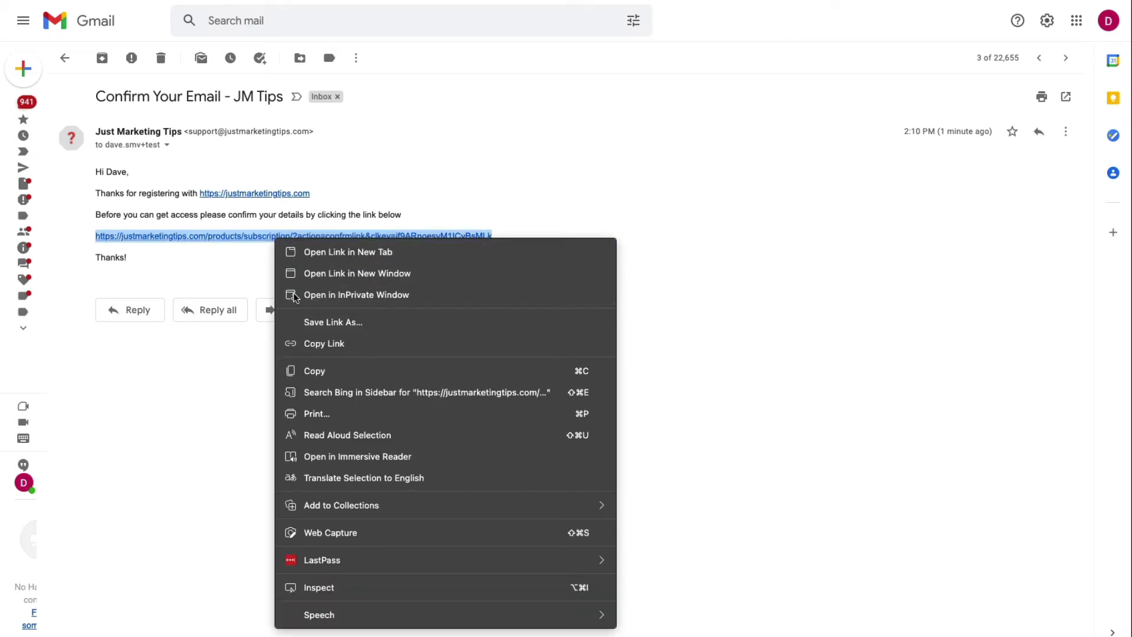
{"action": "left_click", "coordinate": [295, 295]}
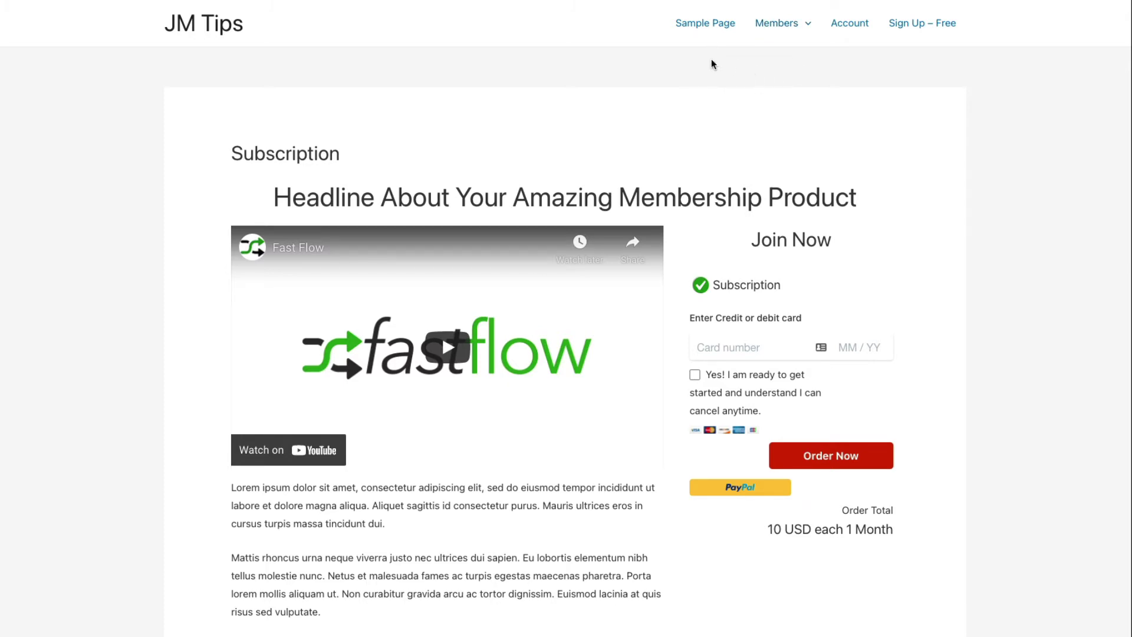
{"action": "mouse_move", "coordinate": [766, 23]}
{"action": "mouse_move", "coordinate": [755, 69]}
{"action": "mouse_move", "coordinate": [842, 42]}
{"action": "mouse_move", "coordinate": [893, 56]}
Enter the test card details, accept the terms and order the Subscription product.
{"action": "scroll", "coordinate": [767, 277], "scroll_direction": "down", "scroll_amount": 2}
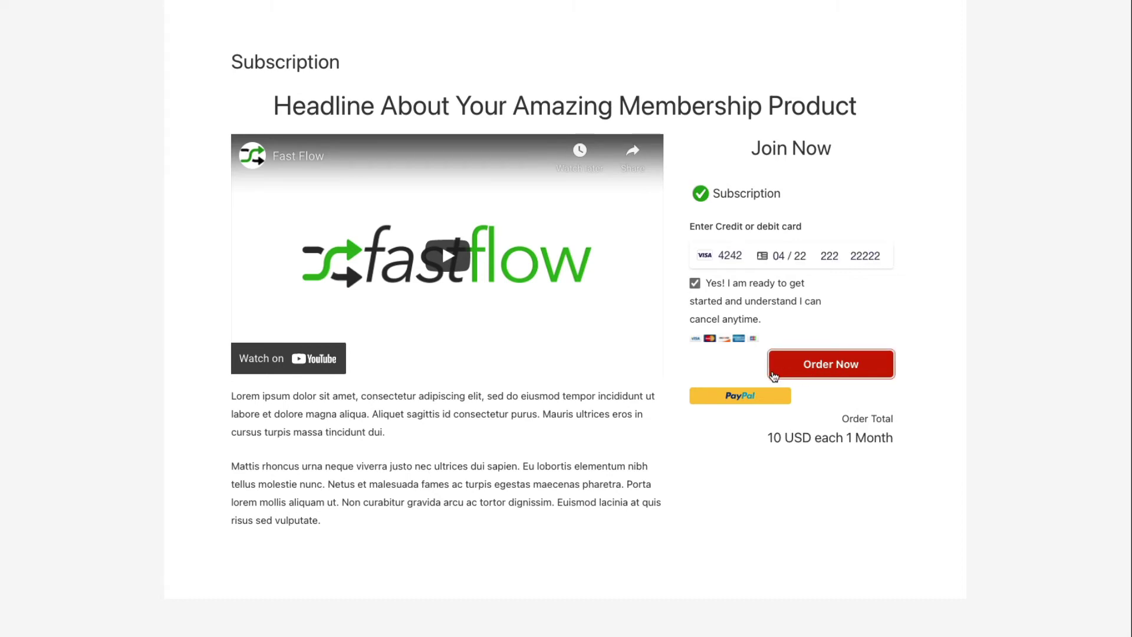
{"action": "left_click", "coordinate": [835, 366]}
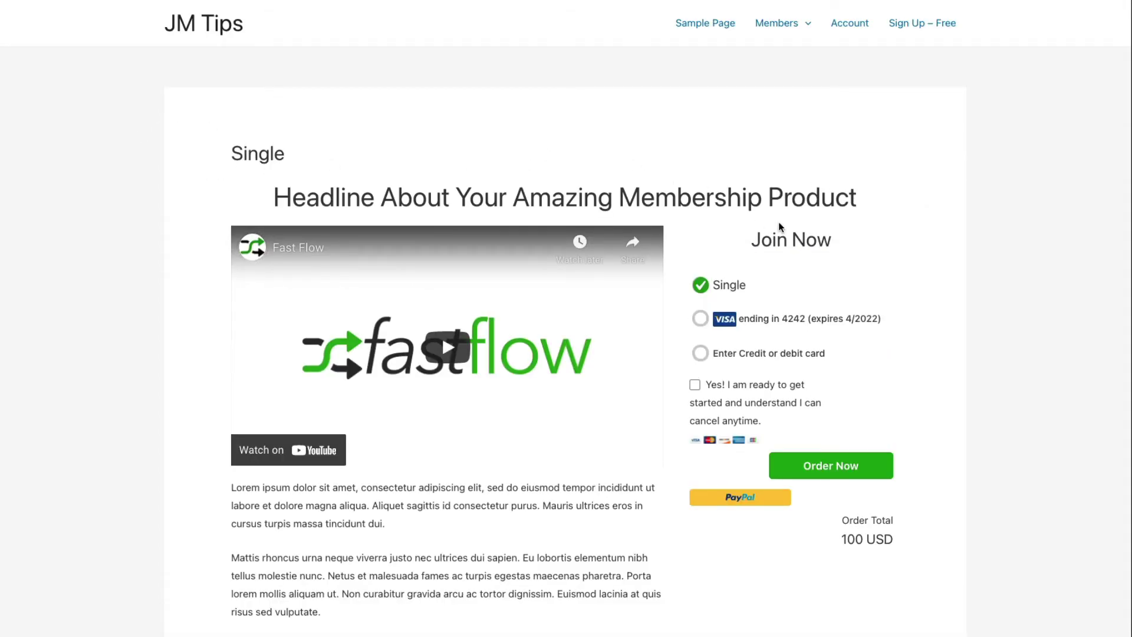
Order the Single product with the saved Visa card after accepting the terms.
{"action": "scroll", "coordinate": [779, 228], "scroll_direction": "down", "scroll_amount": 2}
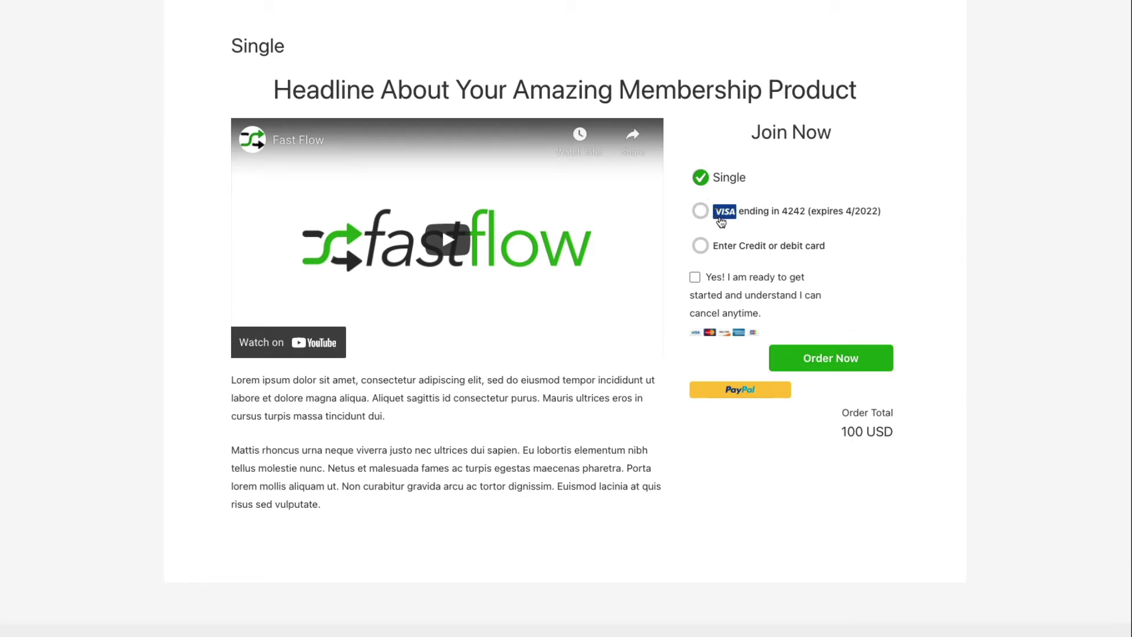
{"action": "left_click", "coordinate": [720, 221]}
{"action": "left_click", "coordinate": [695, 277]}
{"action": "left_click", "coordinate": [836, 365]}
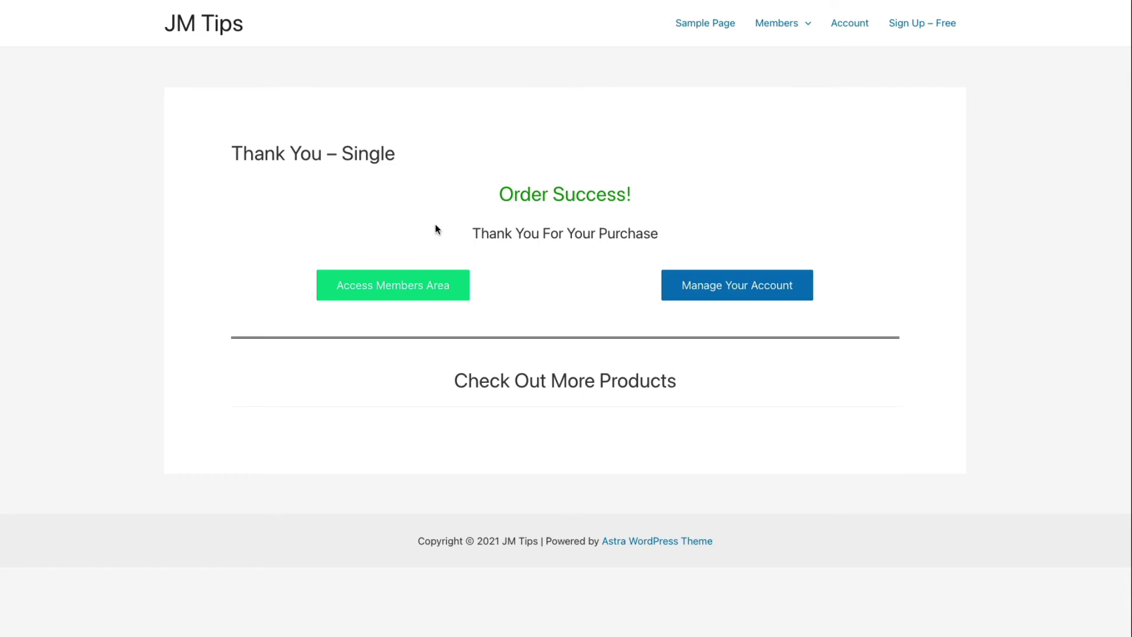
{"action": "triple_click", "coordinate": [530, 153]}
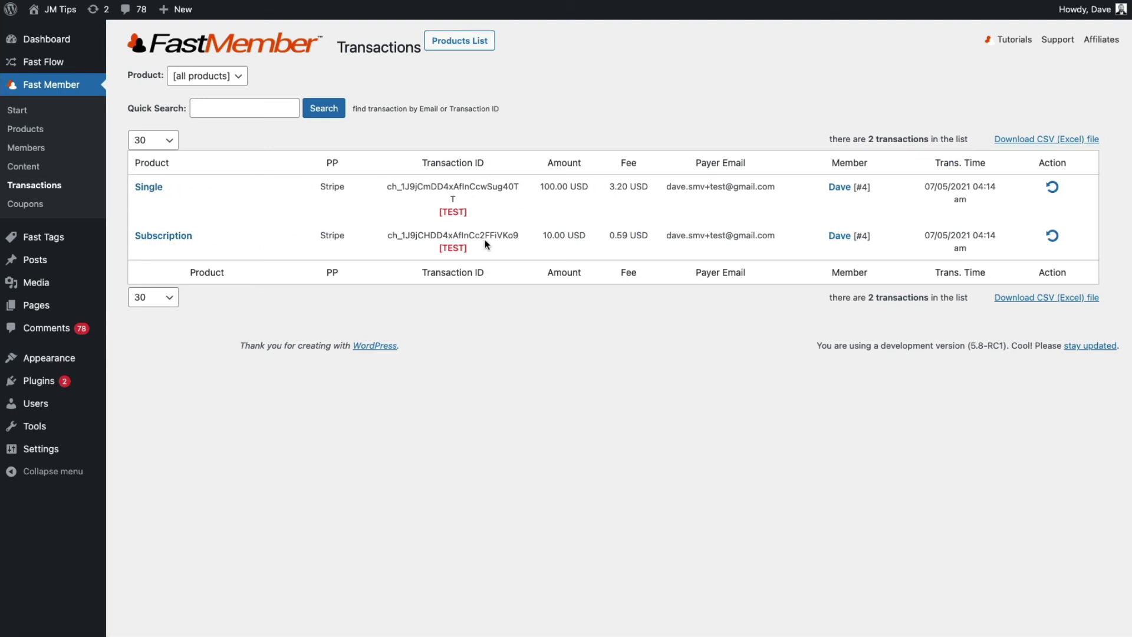
Examine the Single and Subscription entries in the FastMember transactions, and open the buyer's membership records.
{"action": "left_click_drag", "start_coordinate": [389, 186], "coordinate": [629, 186]}
{"action": "left_click", "coordinate": [462, 223]}
{"action": "left_click", "coordinate": [840, 187]}
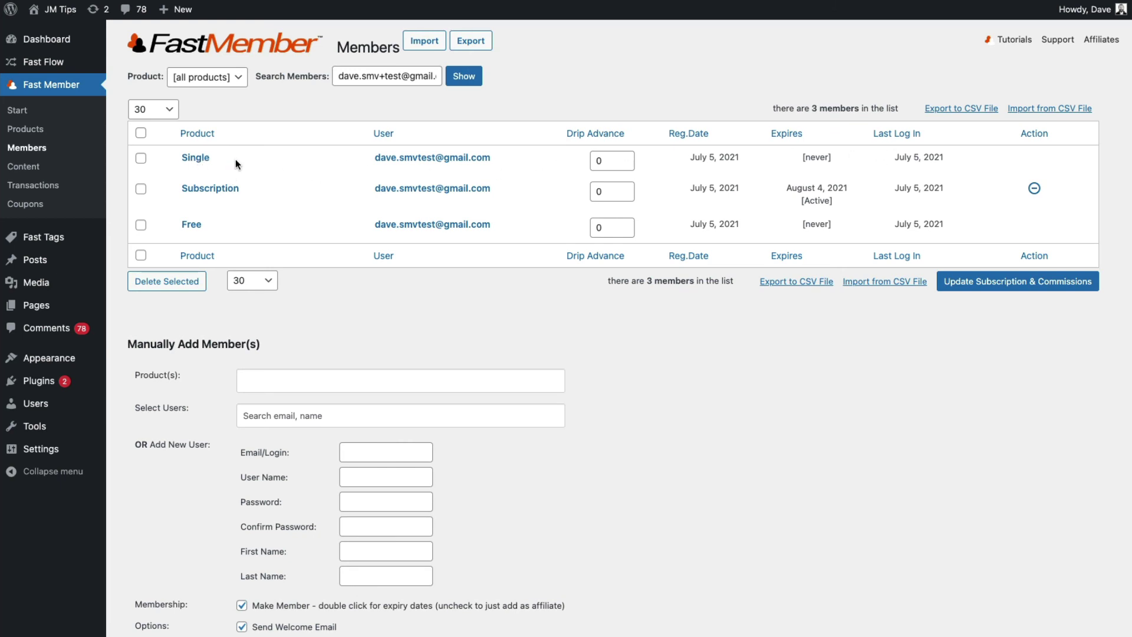
Examine the expiry dates of the member's Single, Subscription and Free memberships.
{"action": "left_click_drag", "start_coordinate": [800, 157], "coordinate": [832, 161]}
{"action": "left_click_drag", "start_coordinate": [786, 186], "coordinate": [832, 184]}
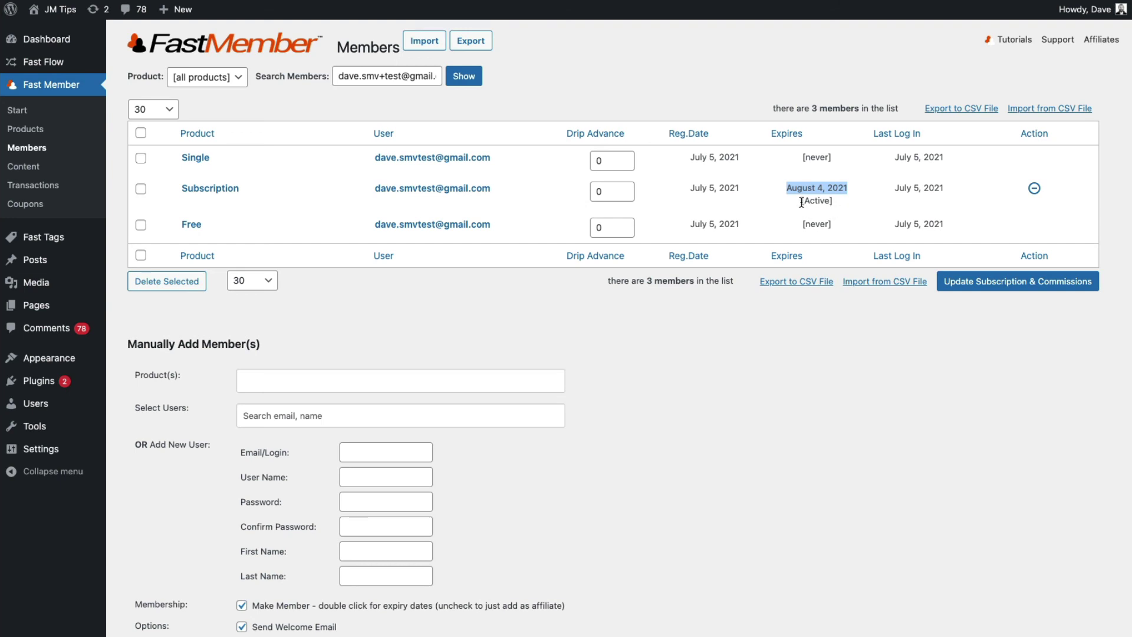
{"action": "left_click_drag", "start_coordinate": [801, 202], "coordinate": [821, 224]}
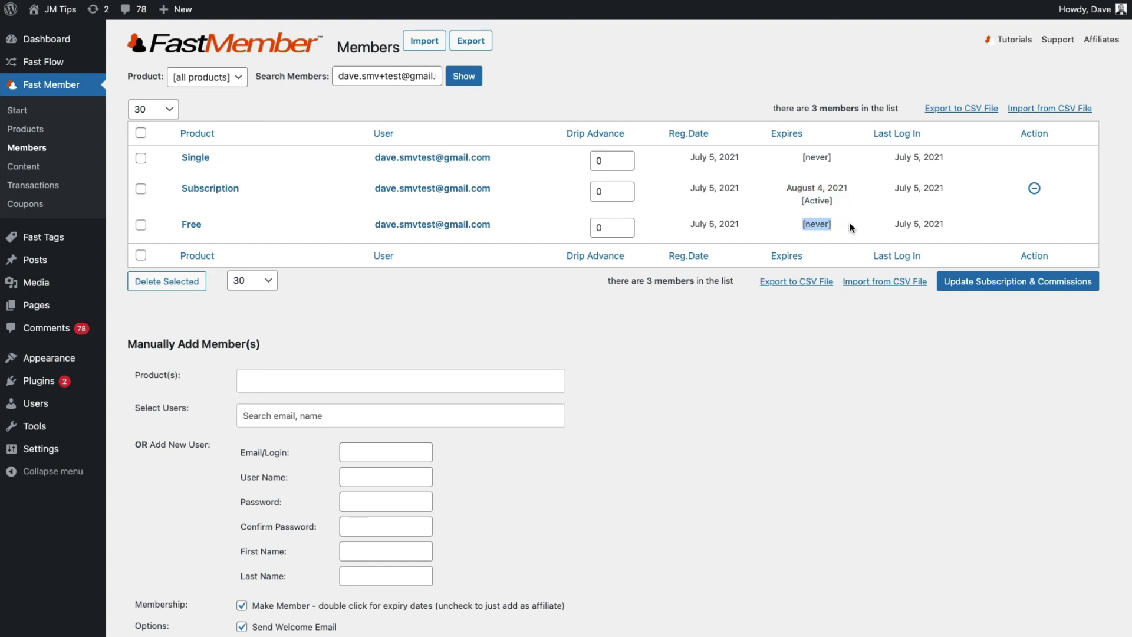
{"action": "left_click", "coordinate": [851, 227]}
Open the member's user profile and examine the Fast Tags under Fast Flow Settings.
{"action": "left_click", "coordinate": [419, 160]}
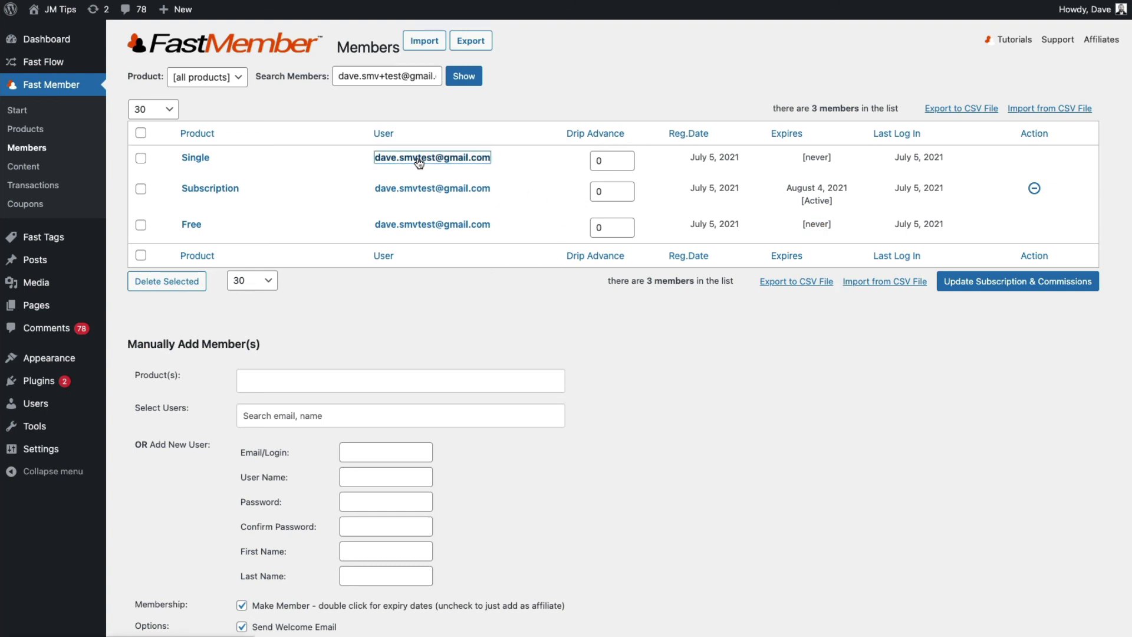
{"action": "scroll", "coordinate": [530, 307], "scroll_direction": "down", "scroll_amount": 3}
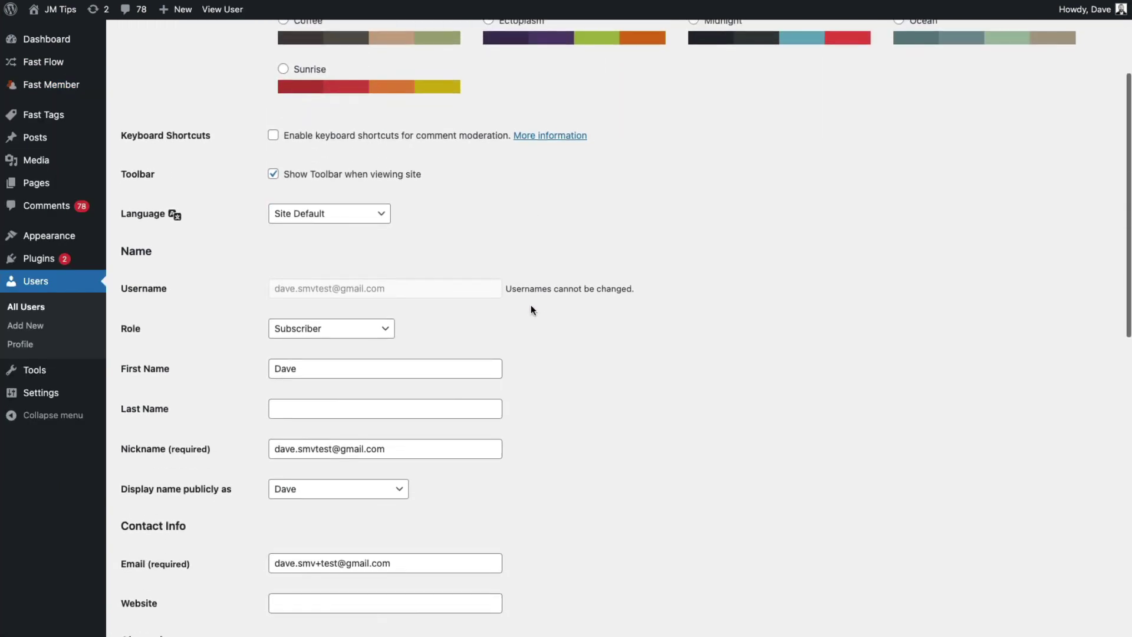
{"action": "scroll", "coordinate": [531, 305], "scroll_direction": "down", "scroll_amount": 10}
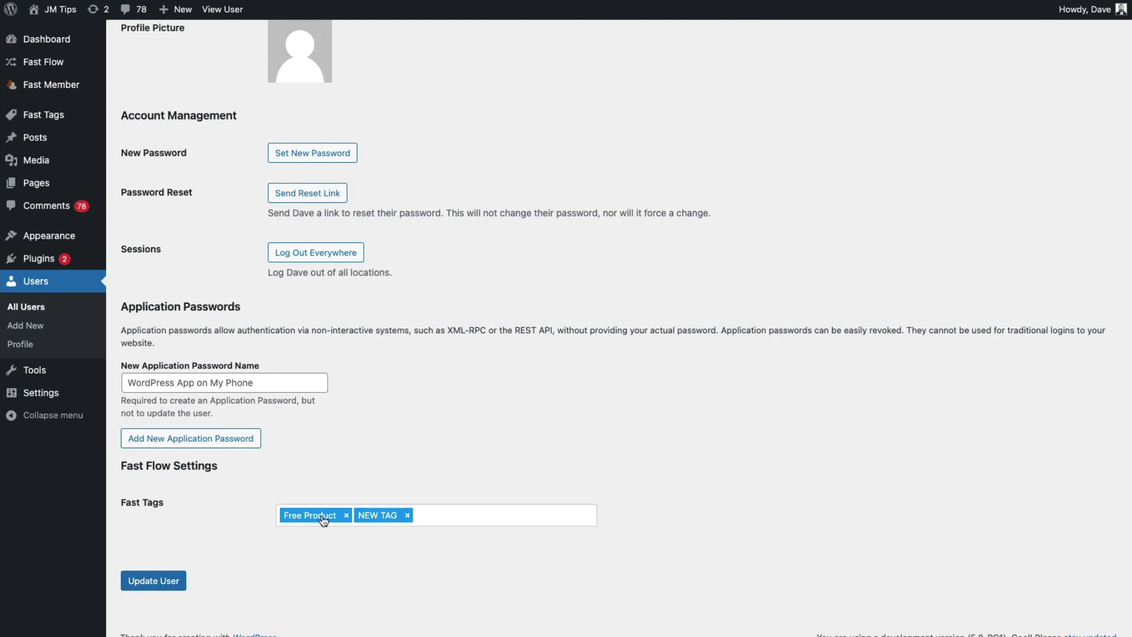